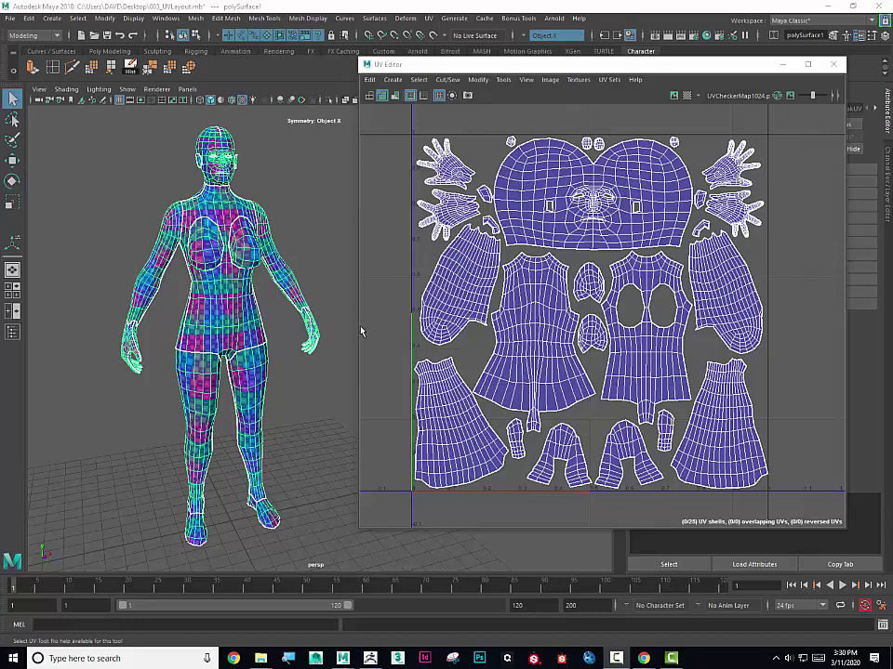
Step: Export the selected female mesh from Maya to the Desktop as OBJ_UVLayout.obj, overwriting the existing file
left_click_drag(314, 293, 279, 270, "alt")
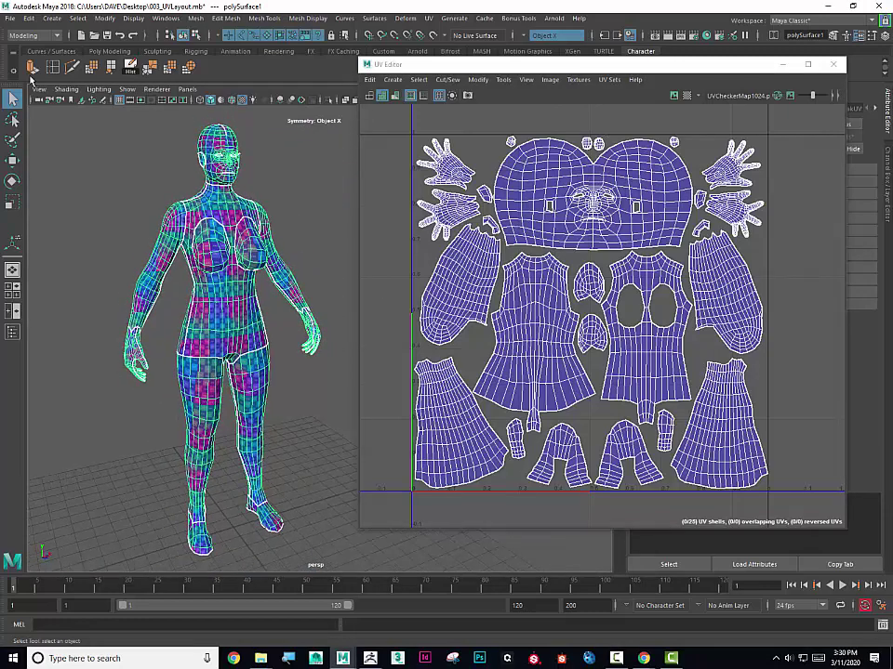
left_click(11, 19)
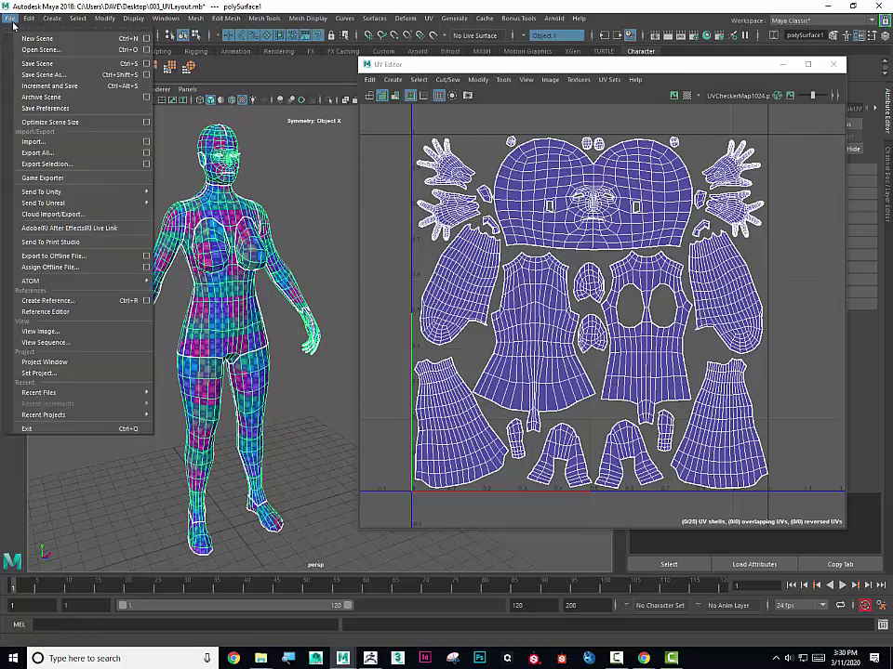
left_click(84, 164)
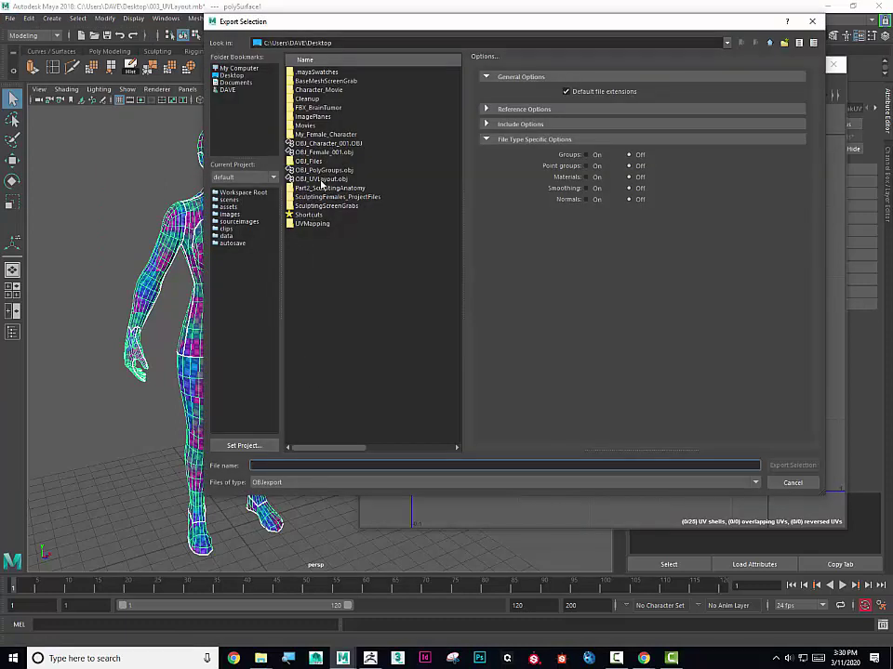
left_click(319, 179)
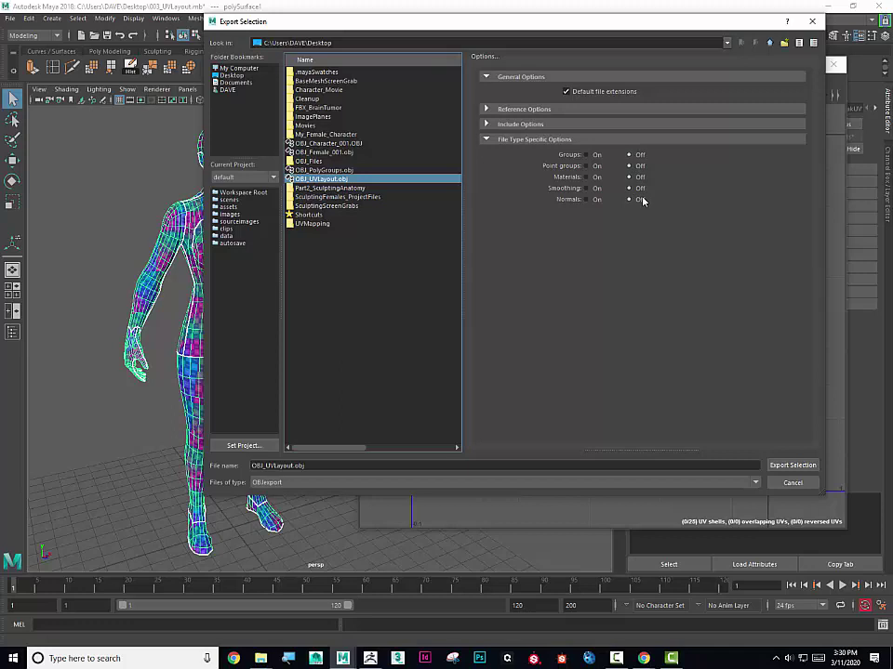
left_click(792, 466)
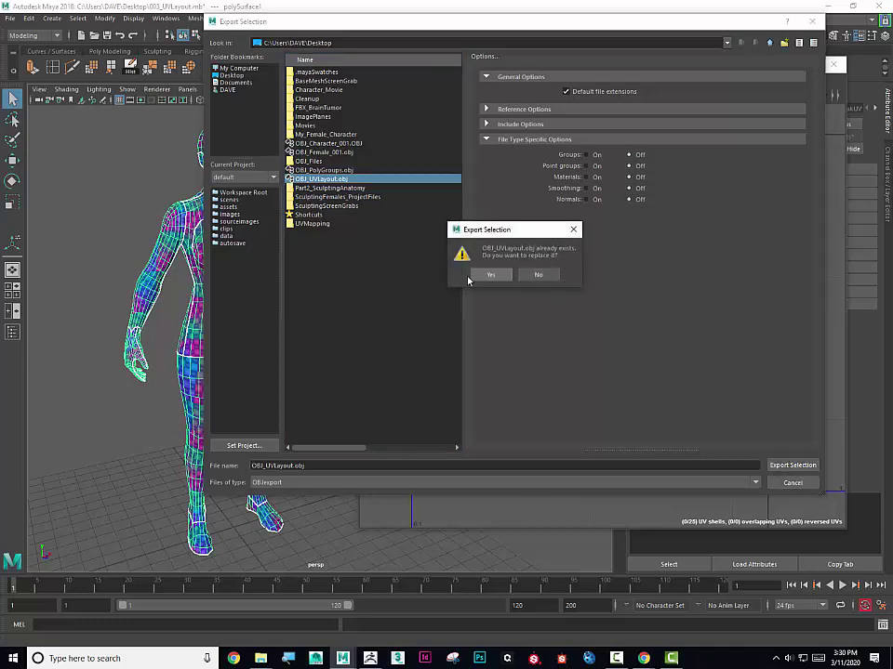
left_click(490, 274)
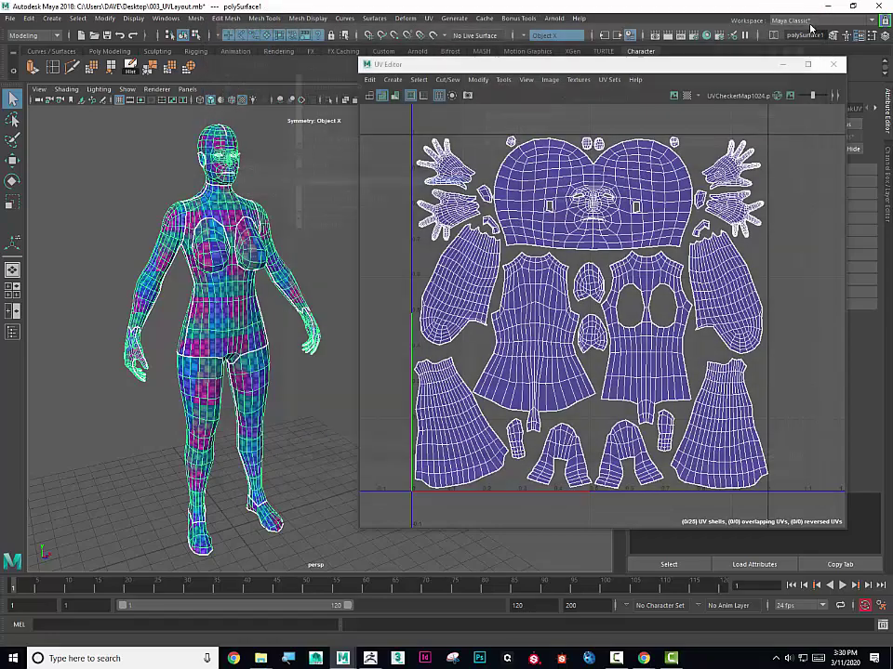
Step: Switch to ZBrush and make SimpleBrush the active tool in place of the current model
mouse_move(370, 658)
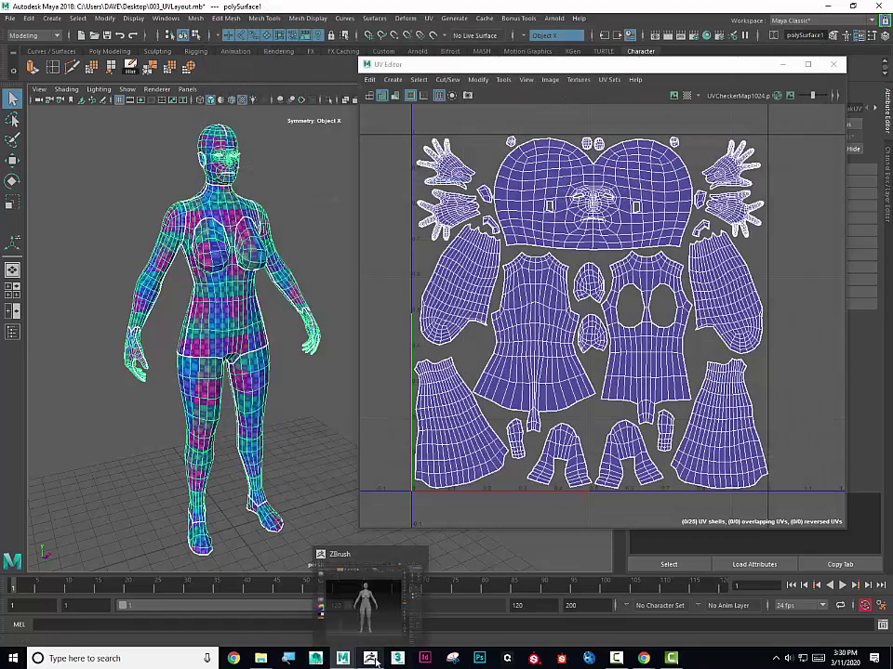
left_click(391, 560)
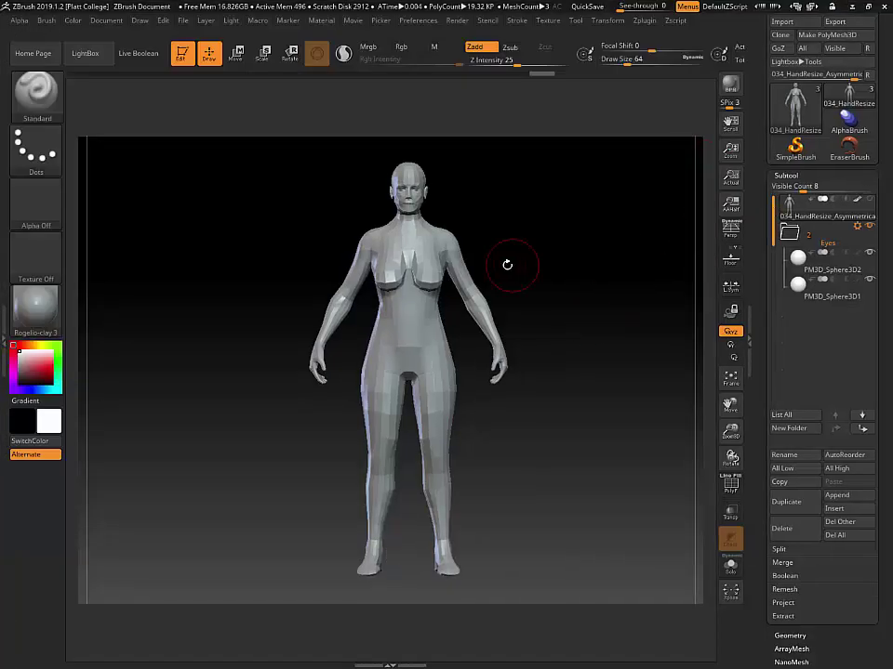
left_click_drag(507, 265, 537, 296)
mouse_move(795, 149)
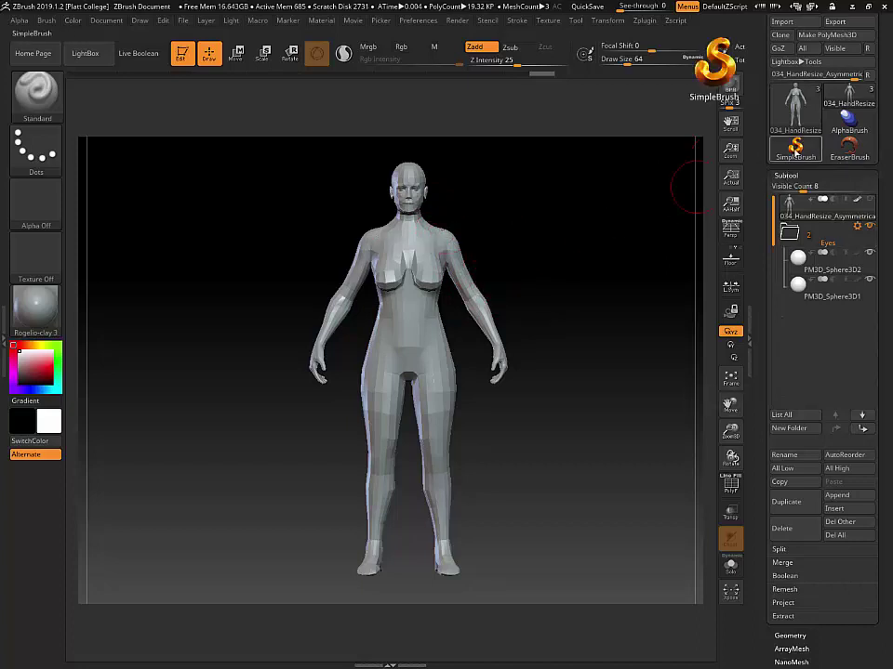
left_click(811, 156)
left_click(359, 217)
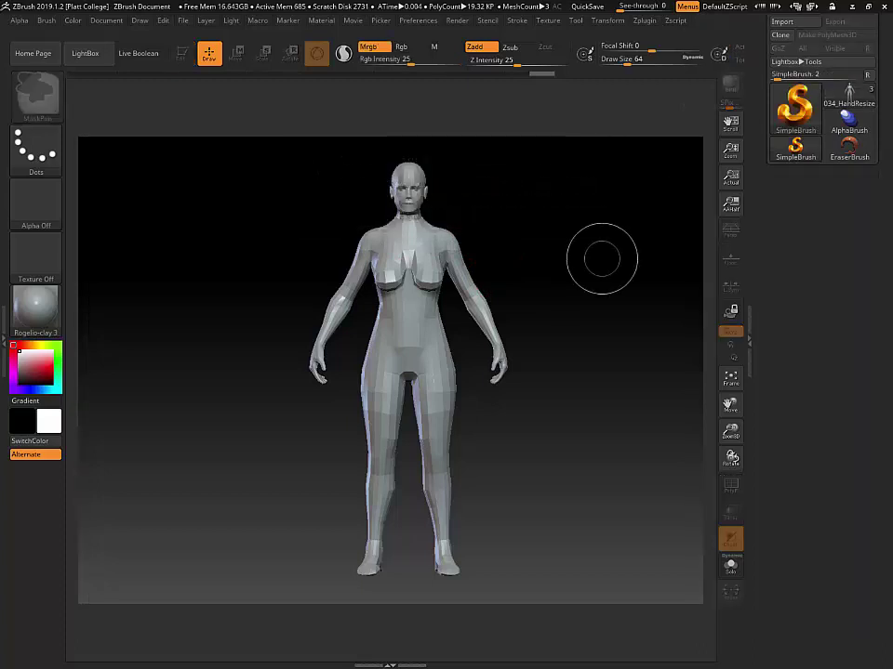
Step: Clear the old figure from the canvas with Ctrl+N
key("ctrl+n")
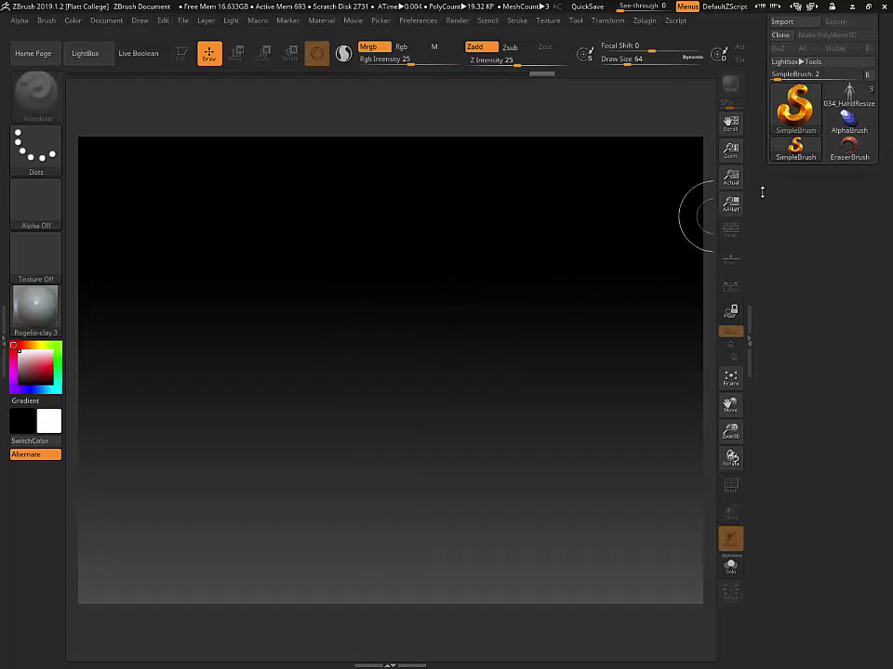
scroll(771, 256, "up", 3)
mouse_move(857, 160)
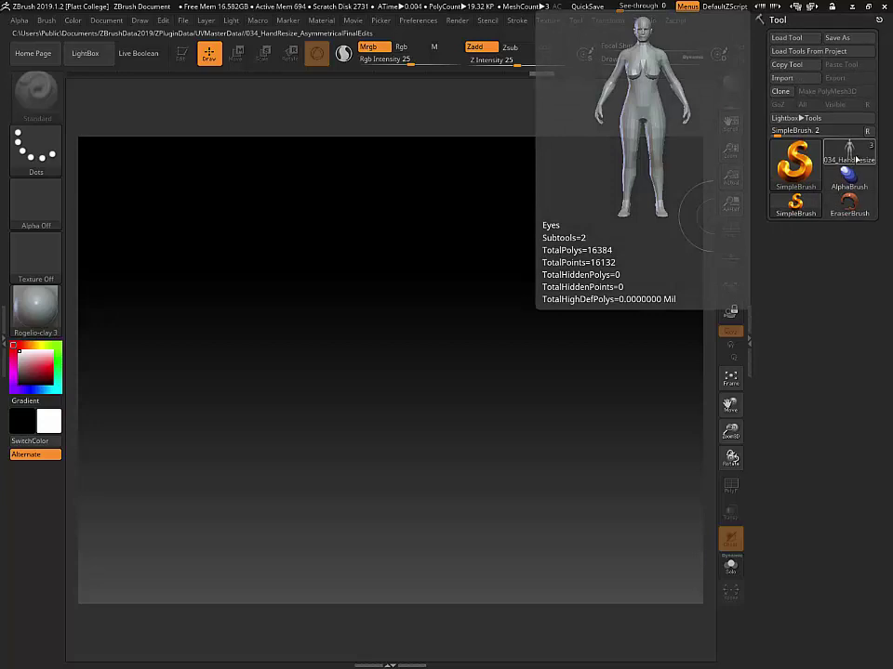
Step: Import OBJ_UVLayout.obj as the active tool, draw it on the canvas and enter Edit mode
left_click(800, 80)
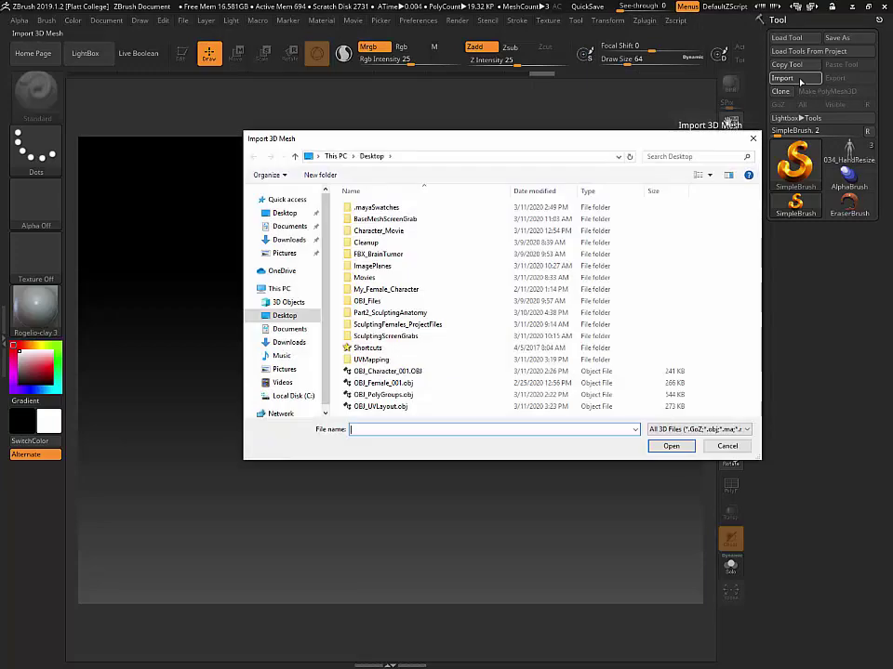
left_click(369, 407)
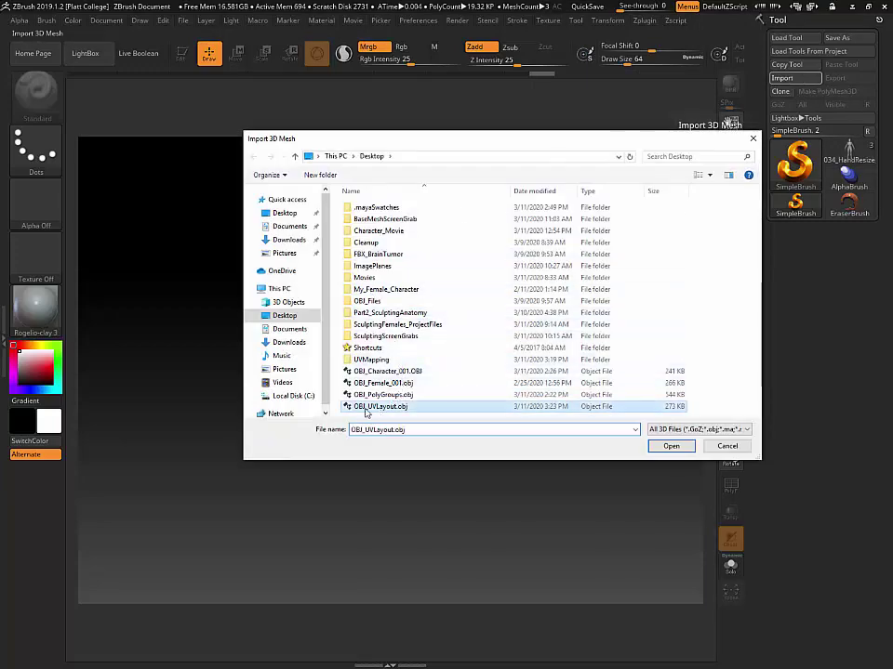
left_click(673, 447)
left_click_drag(412, 346, 417, 648)
key("t")
left_click_drag(561, 351, 593, 310)
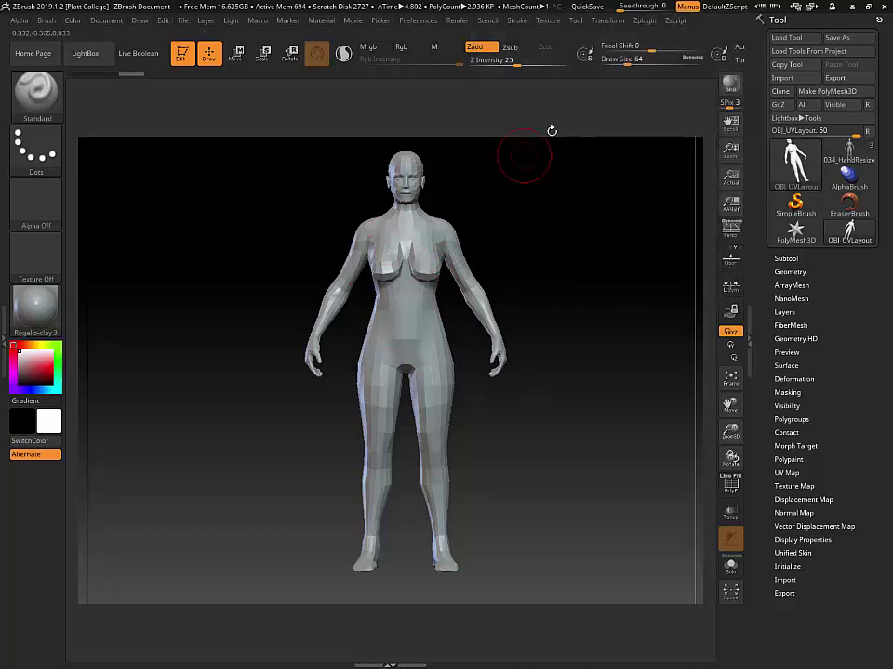
Step: Copy the OBJ_UVLayout mesh's UVs with UV Master's Copy UVs
left_click(646, 22)
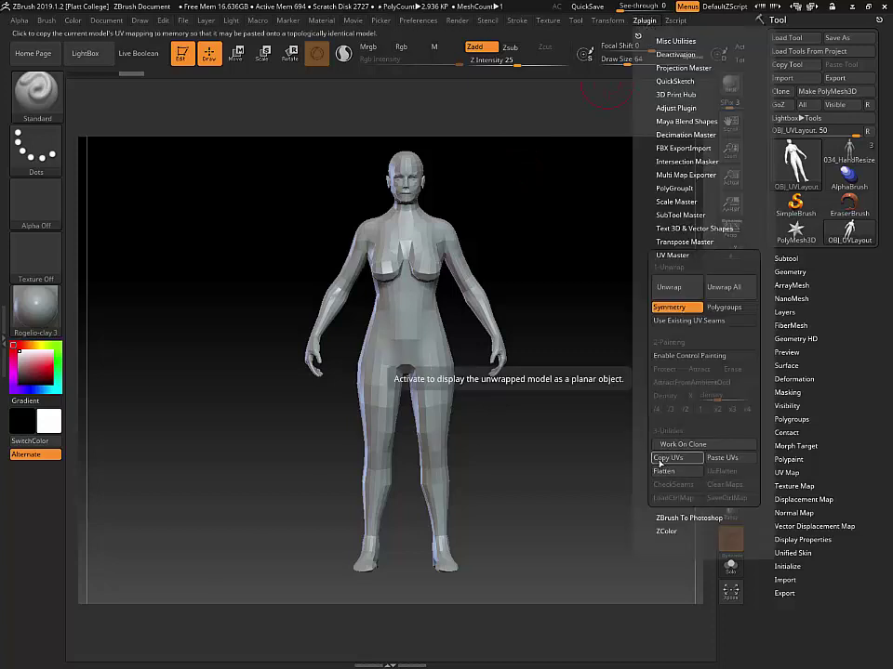
left_click(659, 255)
left_click(659, 256)
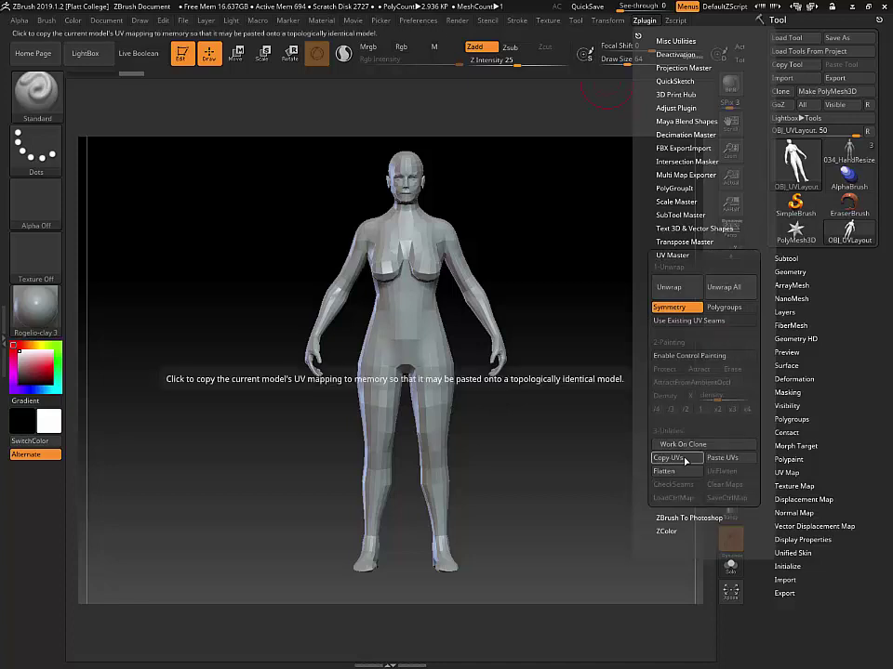
left_click(666, 458)
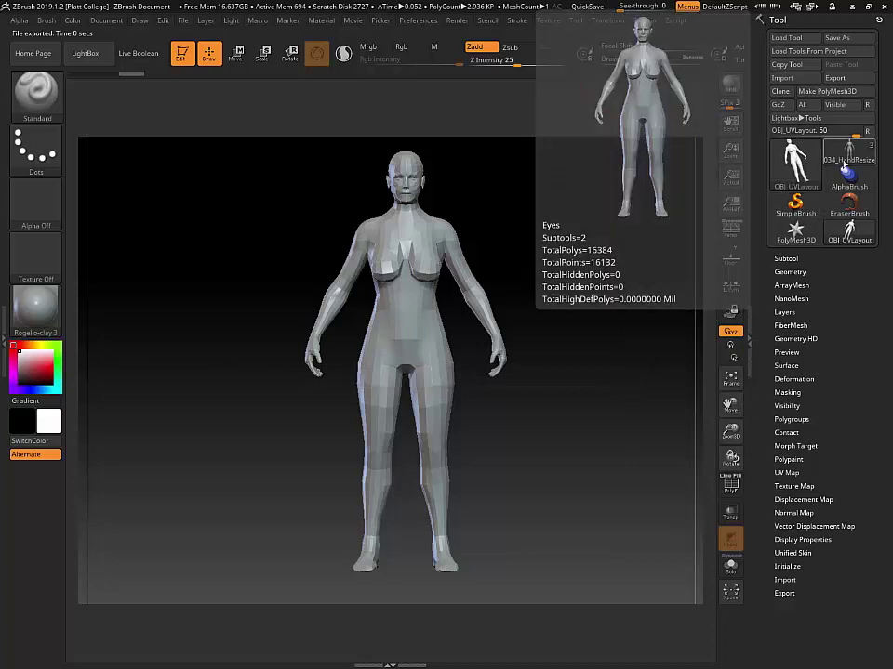
Step: Select the 034_HandResize sculpt and paste the copied UVs onto it with UV Master
left_click(863, 154)
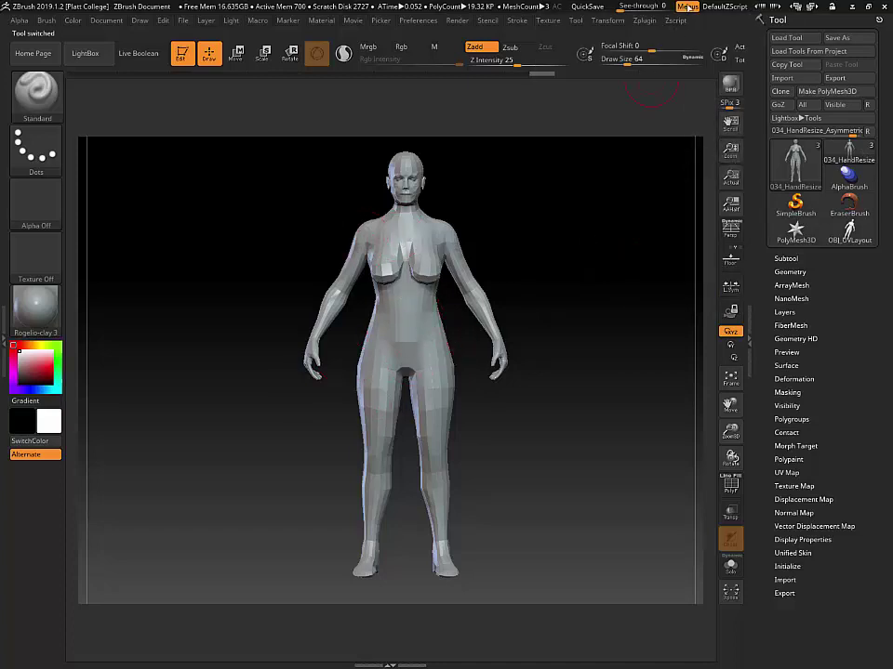
left_click(651, 23)
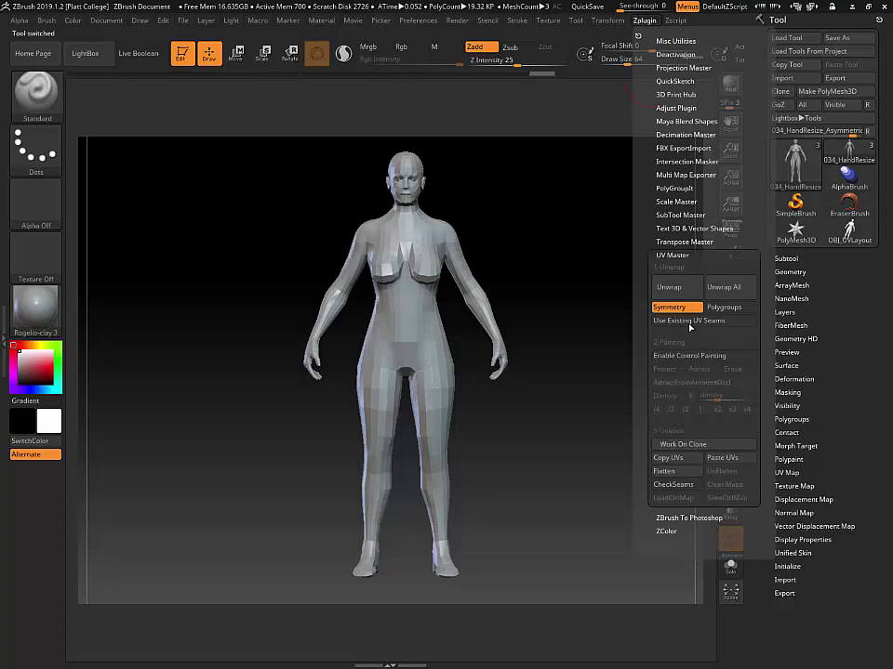
left_click(722, 459)
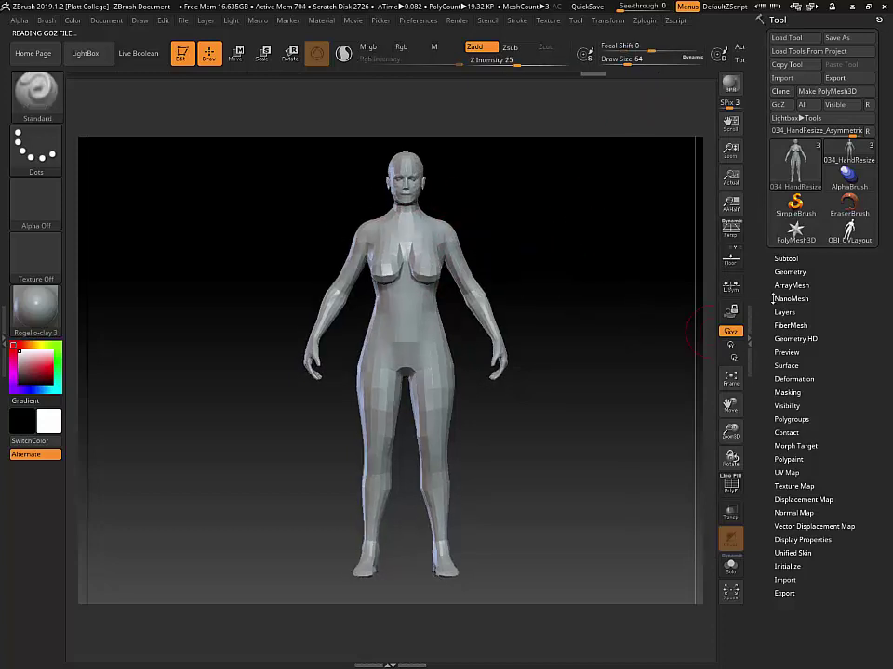
Step: Morph the sculpt into its flat UV layout and back to 3D, then enable perspective
left_click(787, 473)
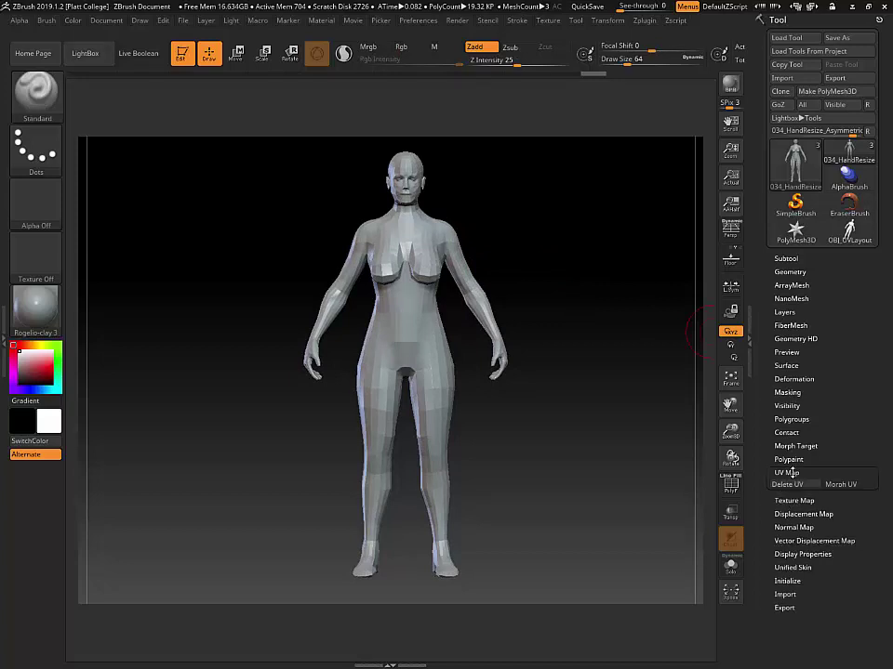
left_click(841, 485)
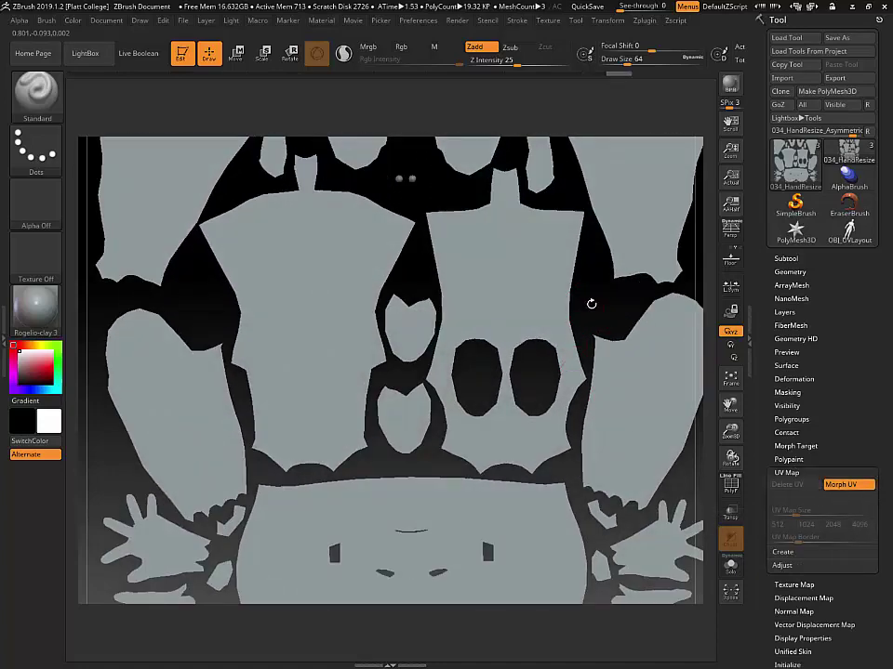
scroll(586, 293, "down", 5)
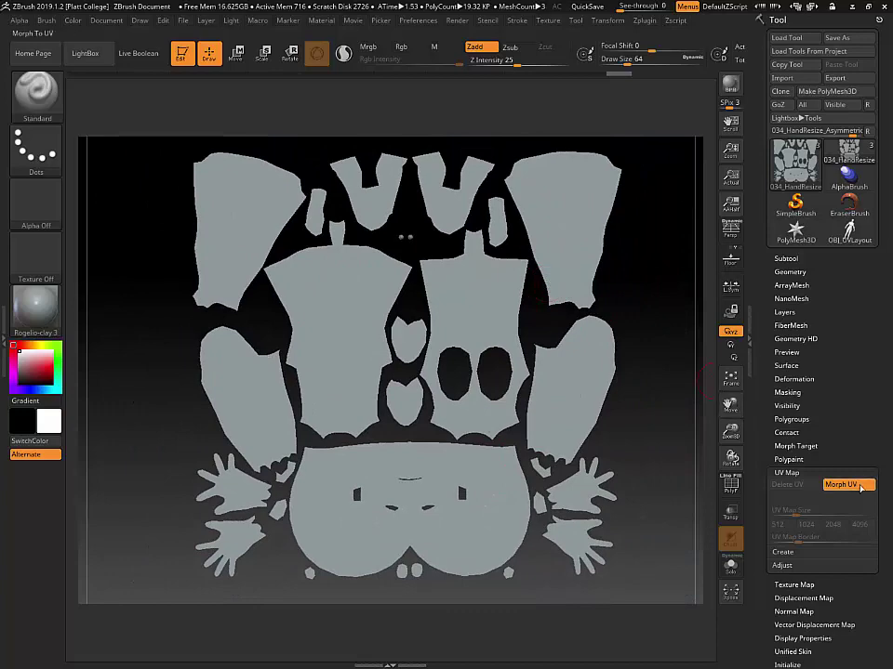
left_click(860, 490)
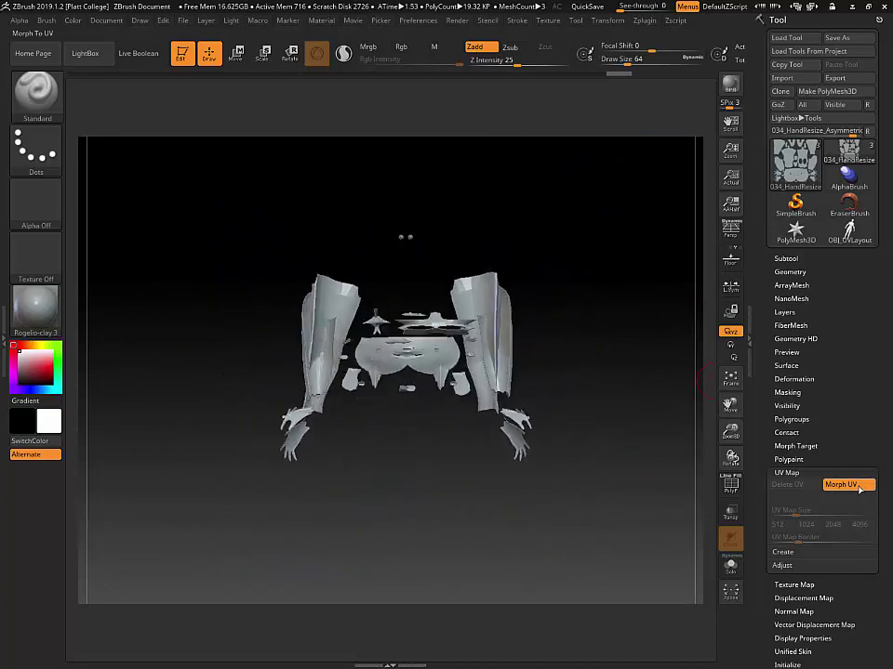
left_click_drag(522, 313, 709, 277)
key("p")
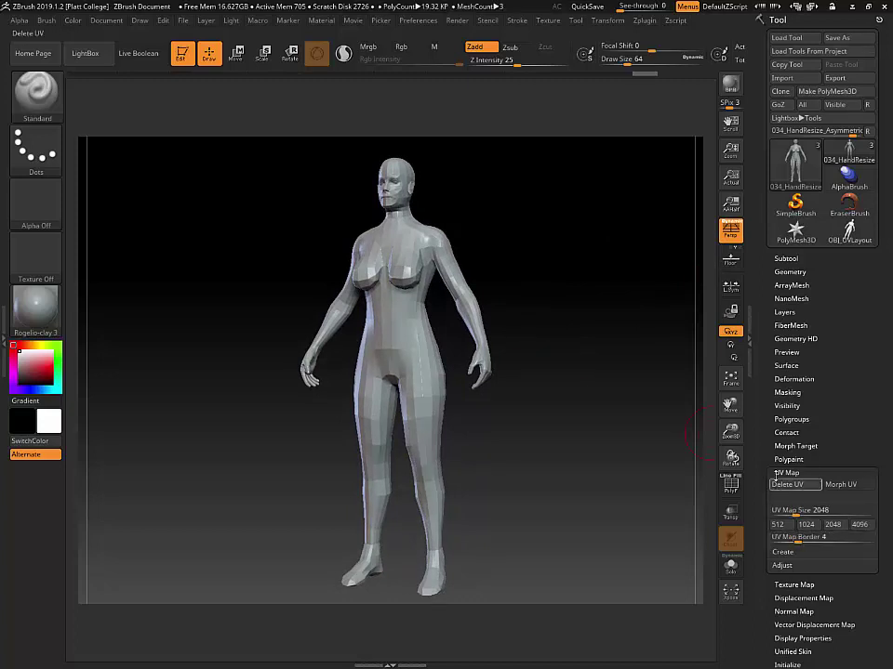
scroll(786, 446, "down", 3)
Step: Generate a 2048 UV-check texture with New From UV Check to reveal any overlapping UVs
left_click(785, 418)
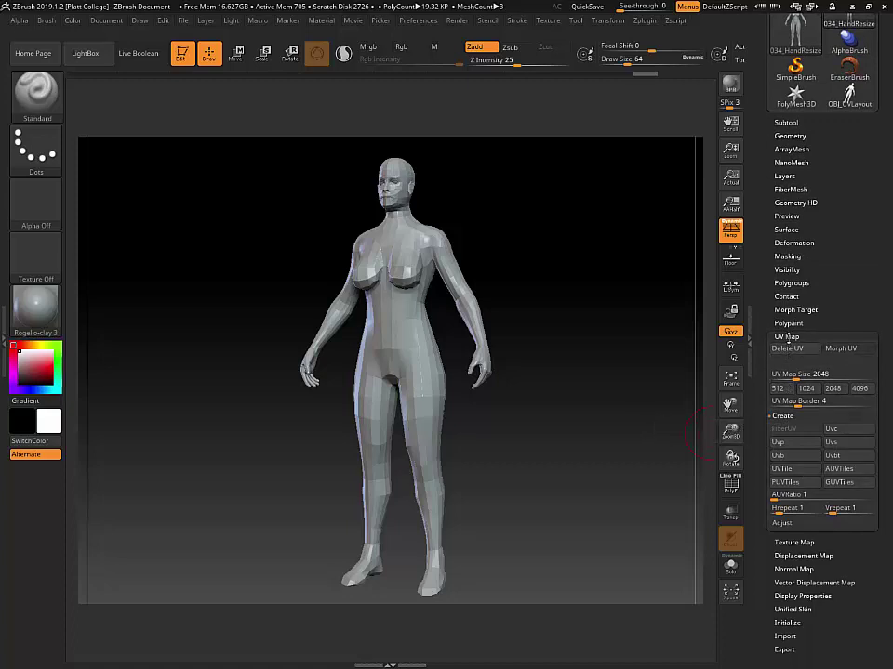
left_click(786, 336)
left_click(787, 336)
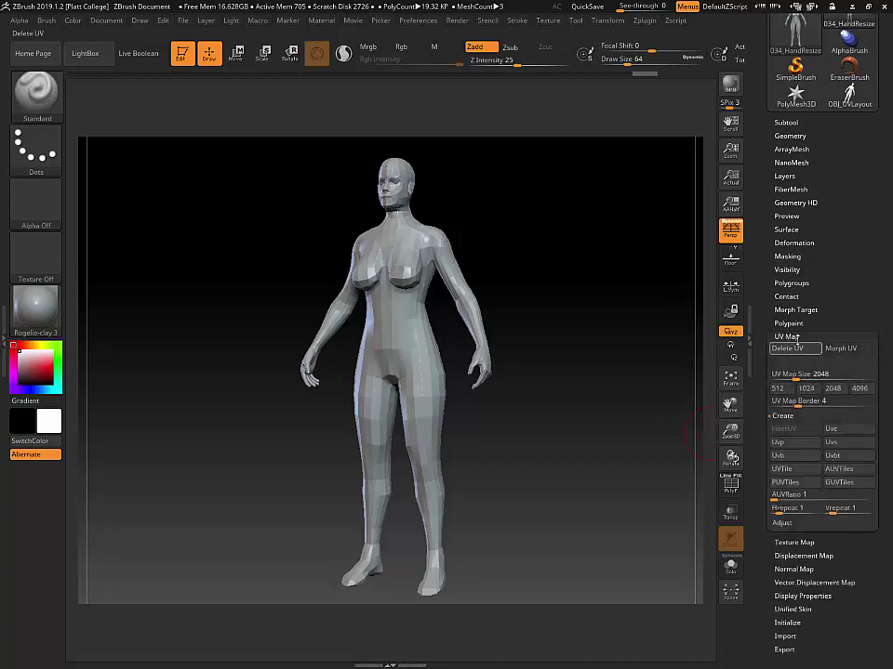
left_click(794, 374)
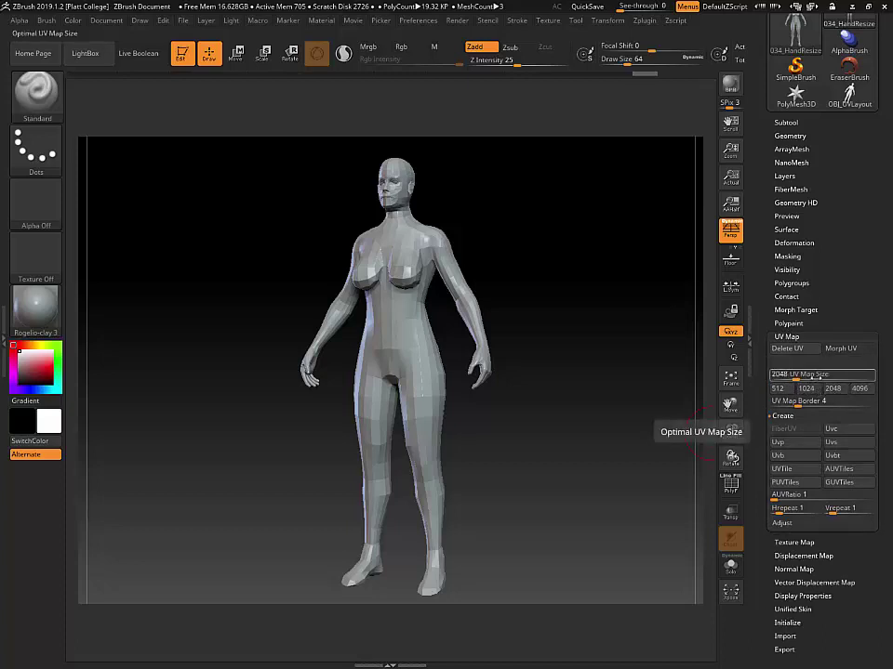
left_click(787, 337)
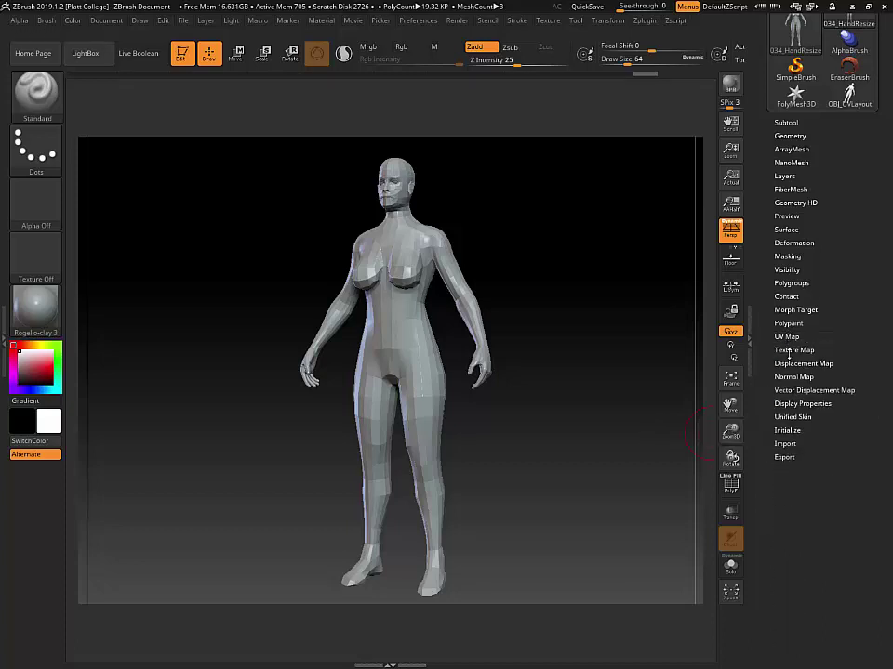
left_click(788, 351)
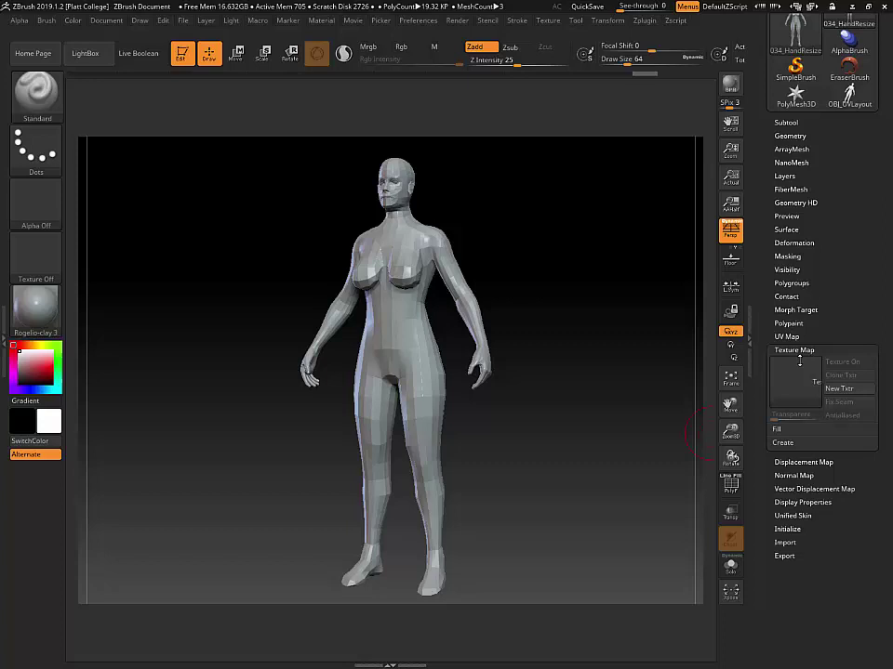
left_click(783, 442)
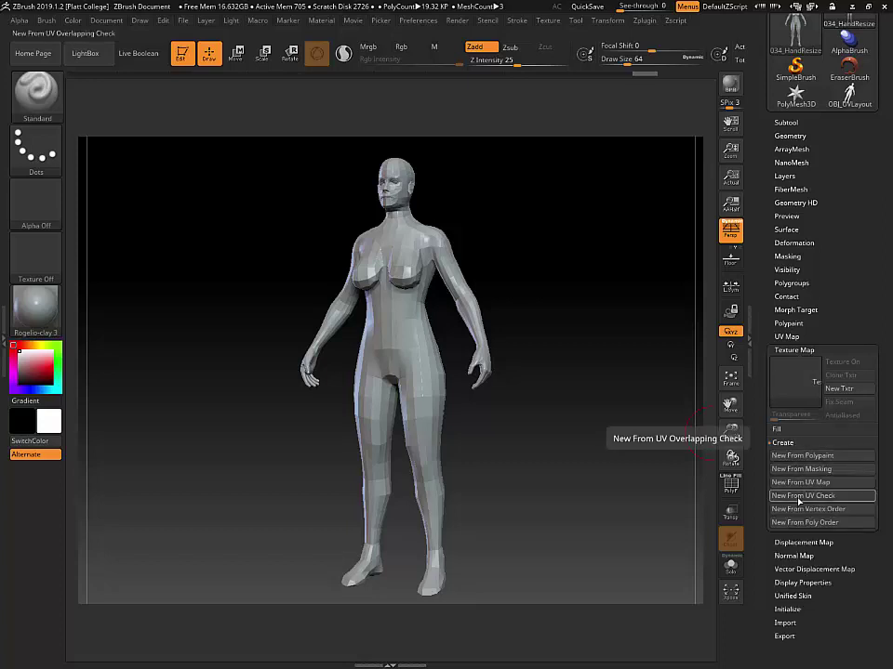
left_click(798, 497)
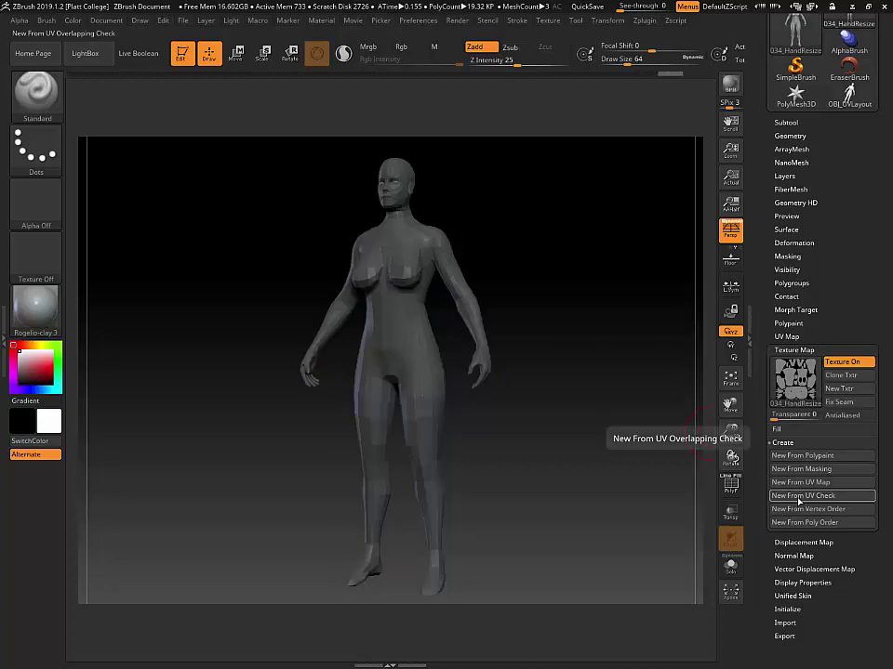
mouse_move(798, 383)
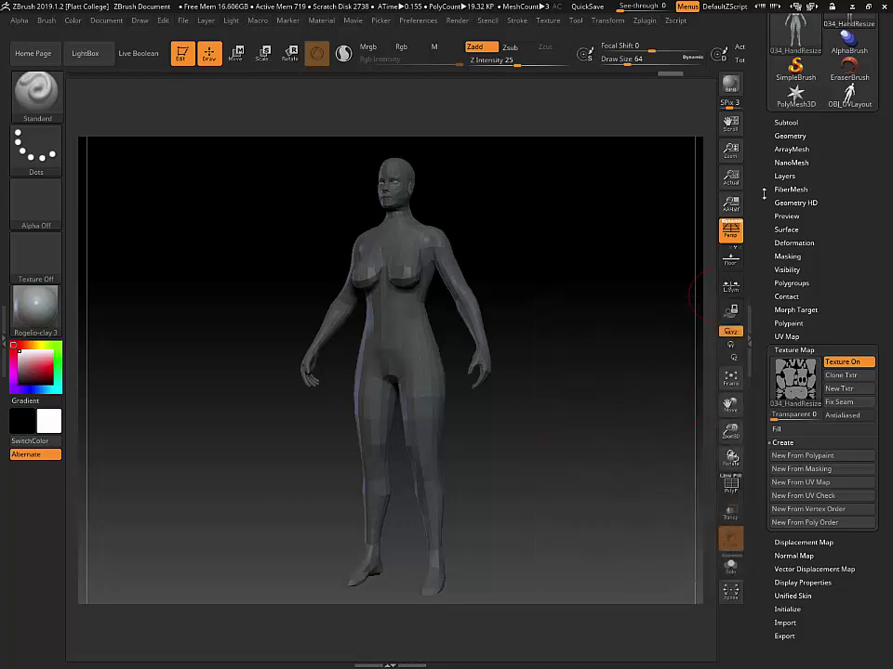
Step: Divide the figure up to SDiv 6, about 3 million polygons, and orbit to inspect it
left_click(786, 136)
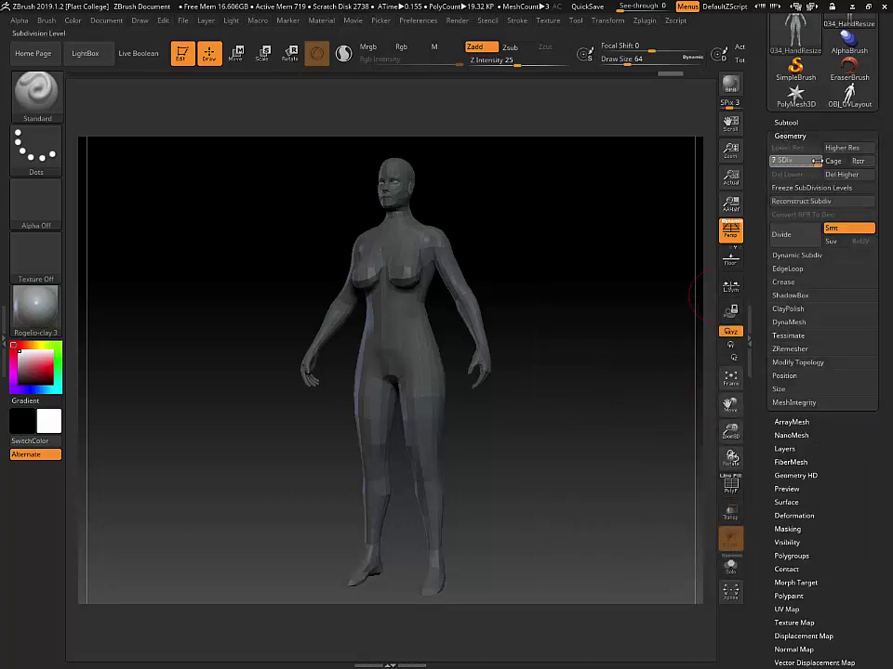
key("ctrl+d")
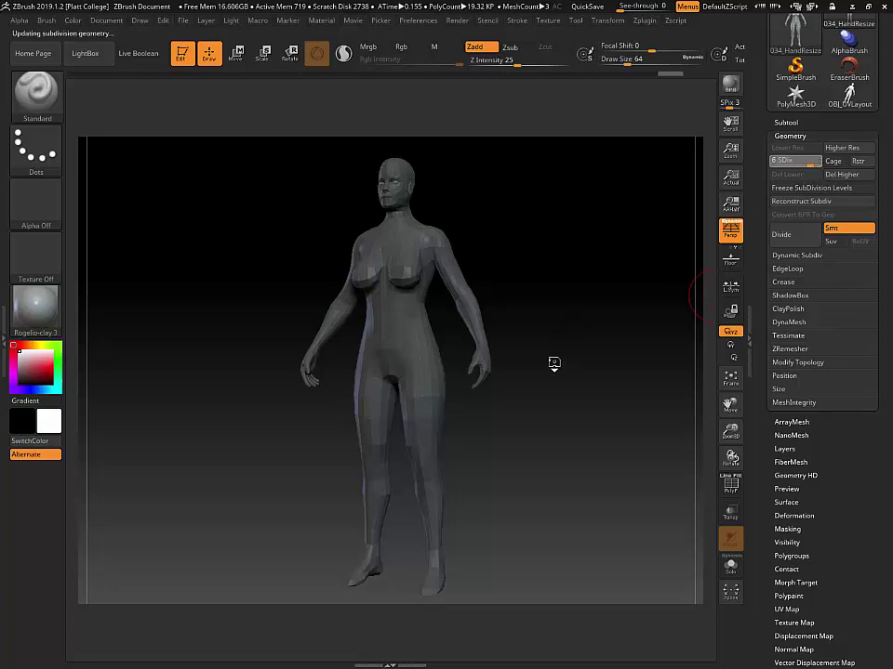
mouse_move(537, 316)
left_mouse_down()
mouse_move(540, 294)
mouse_move(556, 312)
mouse_move(615, 279)
mouse_move(588, 308)
mouse_move(566, 363)
mouse_move(584, 279)
mouse_move(554, 321)
mouse_move(605, 349)
mouse_move(638, 293)
mouse_move(624, 371)
mouse_move(623, 291)
left_mouse_up()
left_click_drag(606, 513, 590, 497)
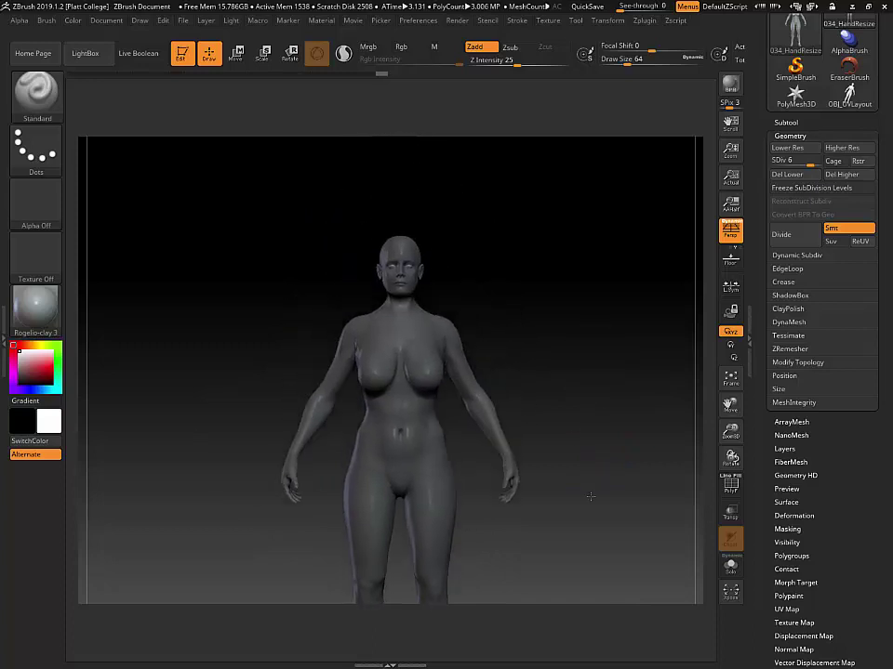
mouse_move(559, 287)
left_mouse_down()
mouse_move(557, 265)
mouse_move(561, 331)
mouse_move(580, 303)
mouse_move(574, 353)
mouse_move(574, 316)
left_mouse_up()
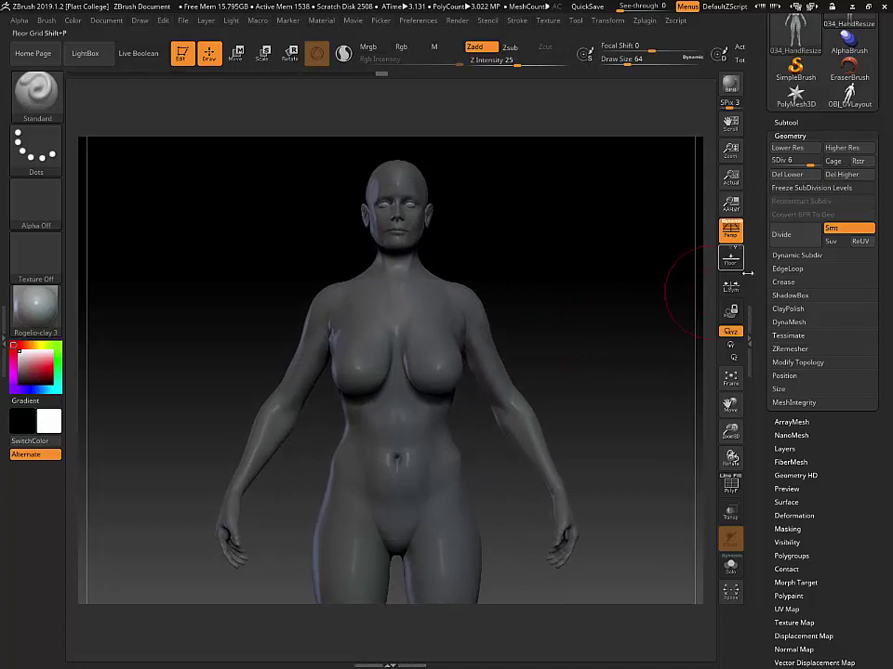
scroll(759, 390, "down", 5)
Step: Turn off Texture On in the Texture Map settings to hide the UV-check texture
left_click(794, 412)
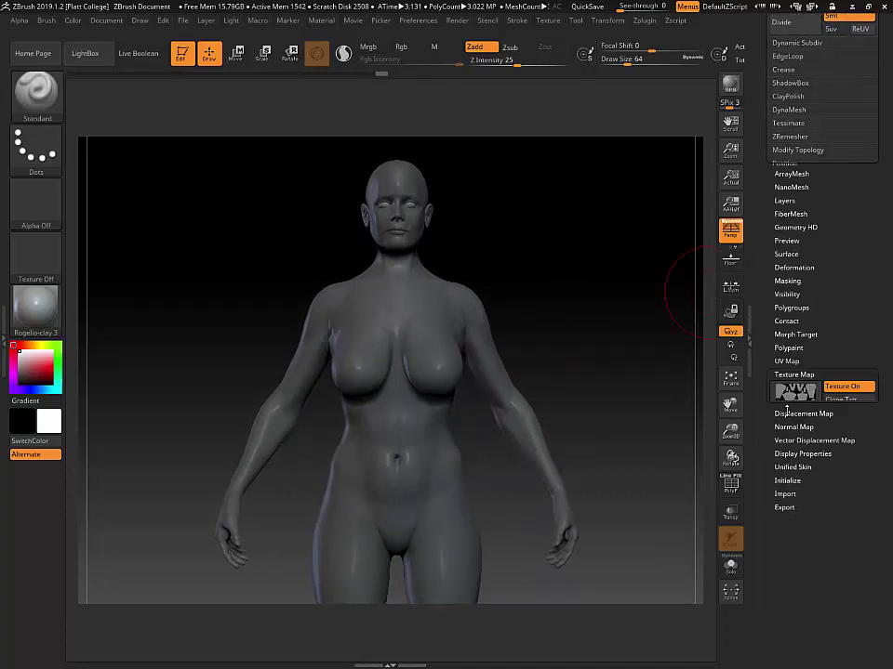
scroll(772, 446, "down", 5)
scroll(769, 486, "up", 3)
scroll(770, 485, "up", 2)
mouse_move(798, 336)
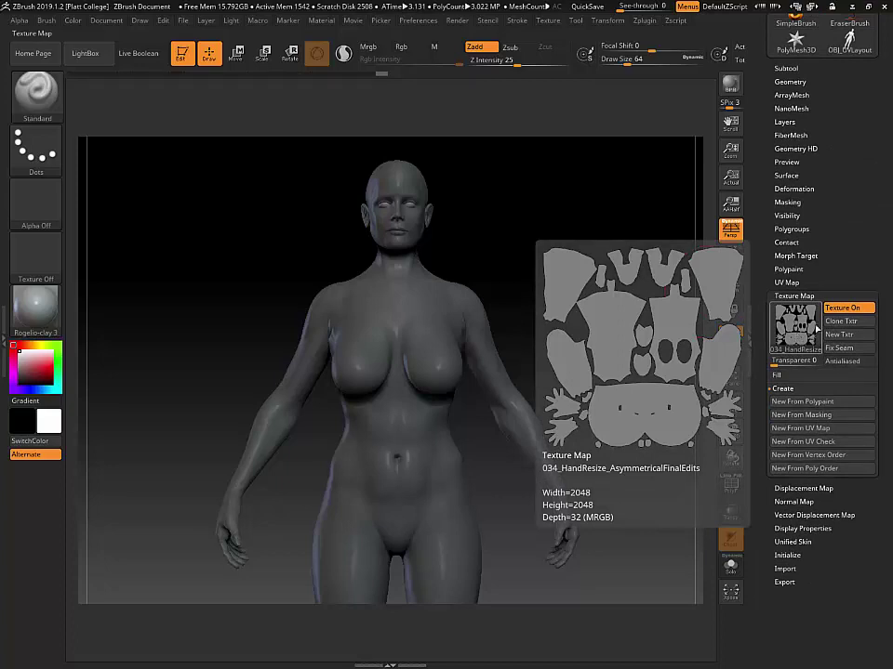
left_click(844, 309)
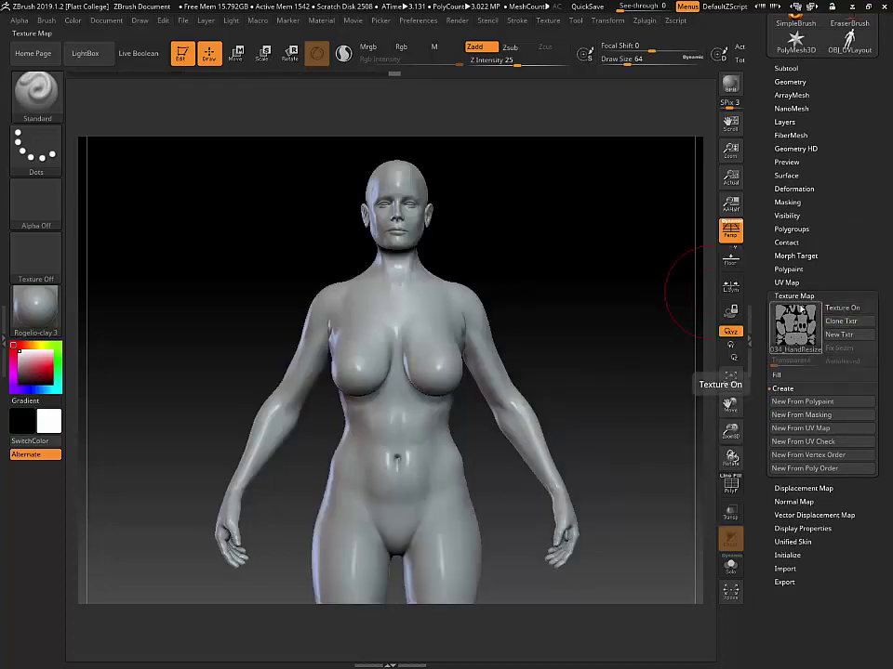
left_click(772, 295)
Step: Reopen the Geometry settings and turn the figure slightly more toward the front
scroll(769, 291, "up", 3)
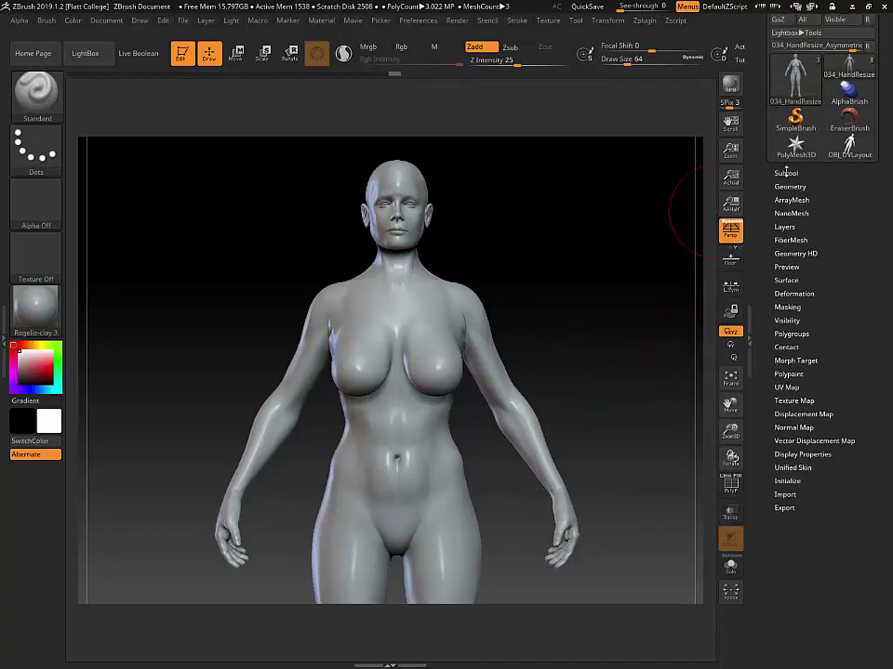
left_click(785, 173)
left_click(785, 173)
left_click(790, 186)
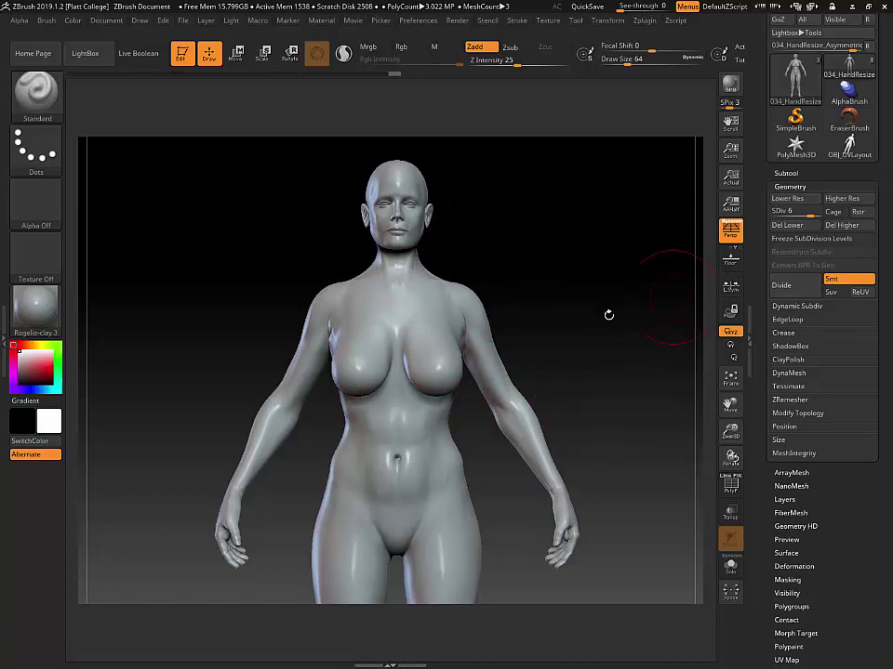
mouse_move(589, 345)
left_mouse_down()
mouse_move(602, 319)
mouse_move(681, 325)
left_mouse_up()
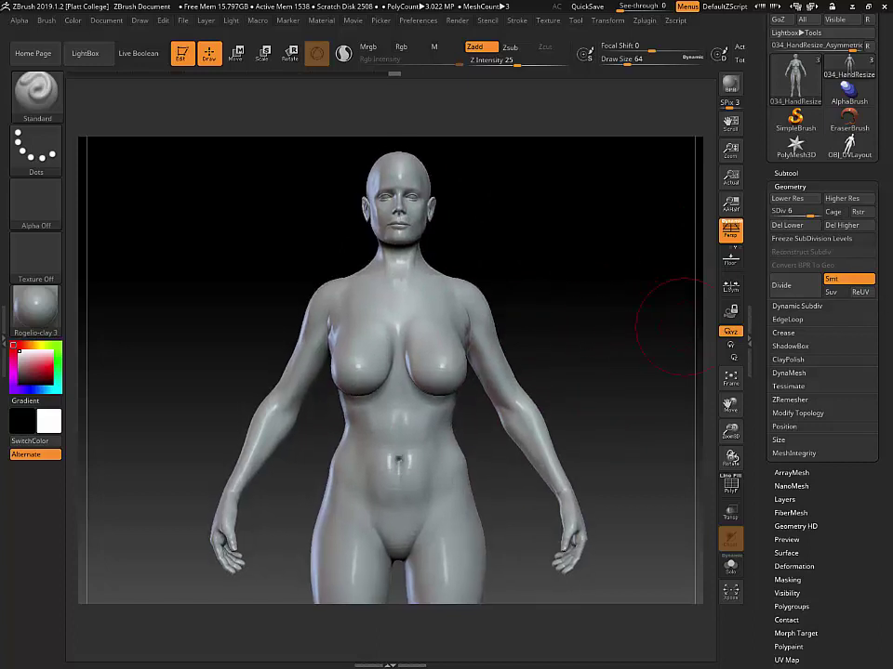